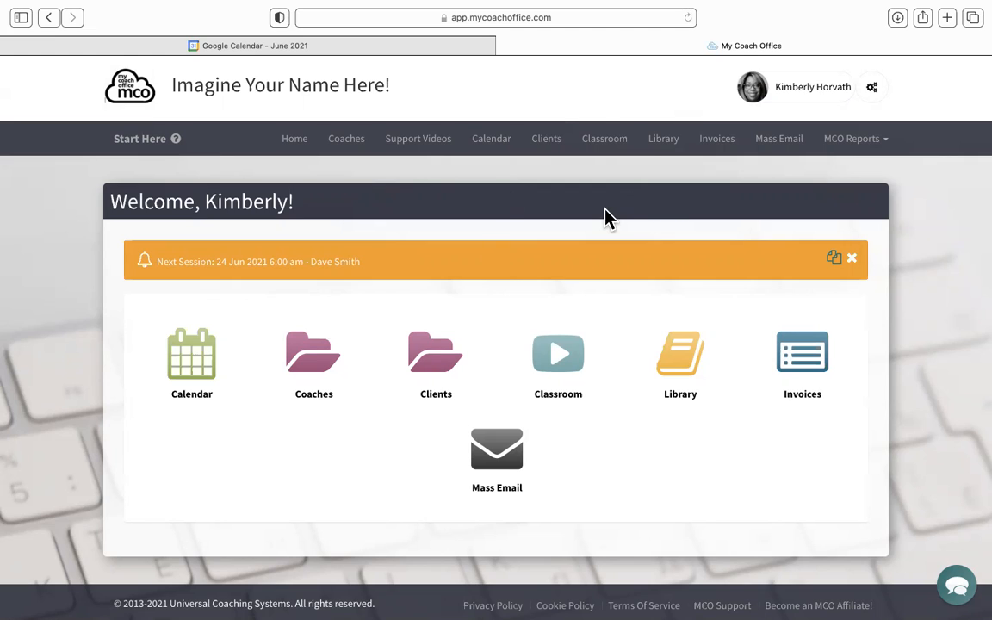
- Open the My Coach Office calendar and examine the coach filters and the scheduled meetings for June 2021
{"action": "left_click", "coordinate": [493, 144]}
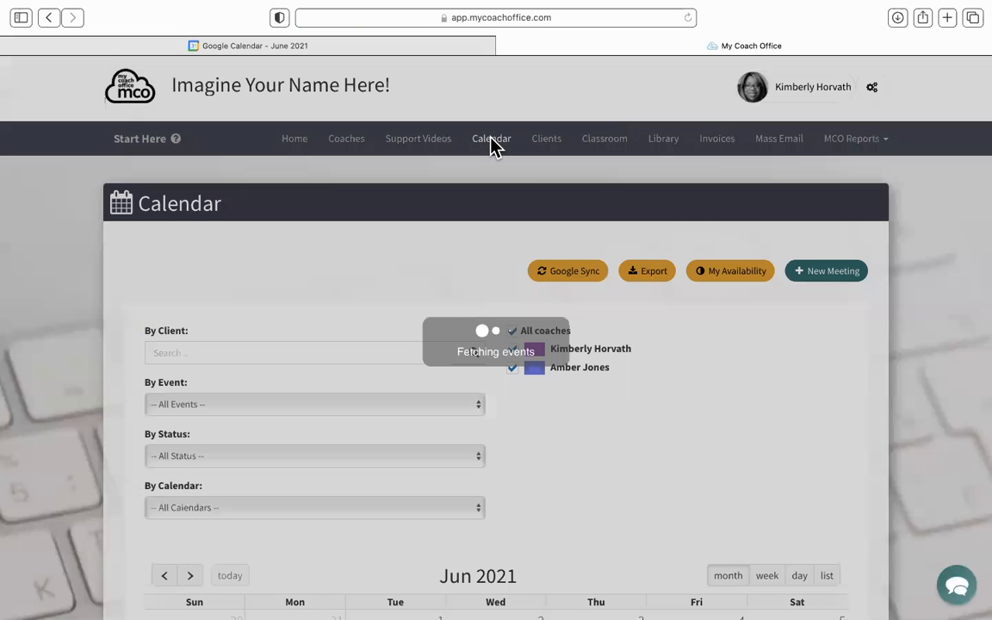
{"action": "scroll", "coordinate": [493, 146], "scroll_direction": "down", "scroll_amount": 5}
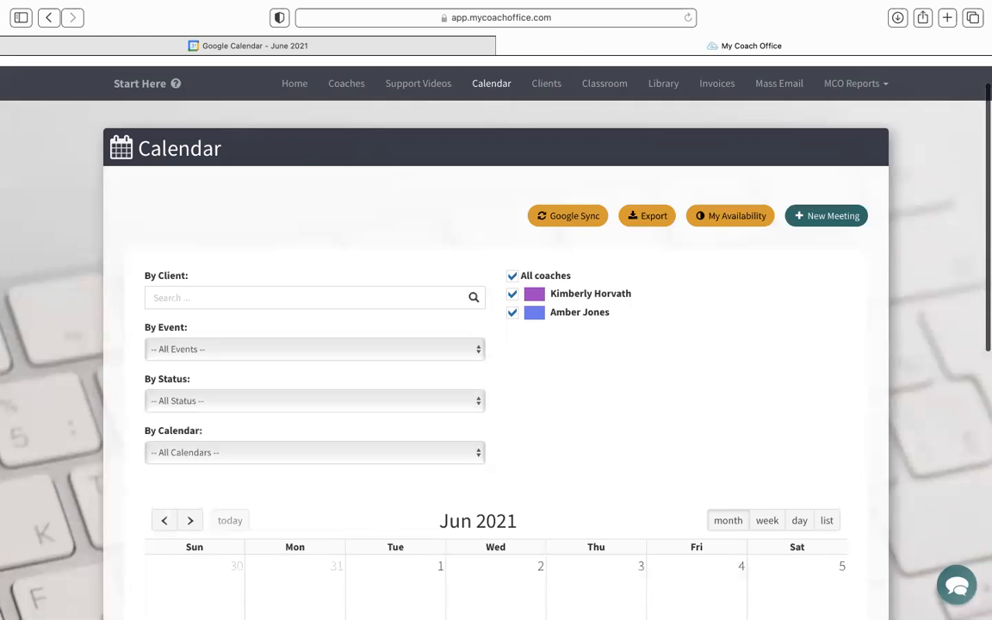
{"action": "scroll", "coordinate": [496, 337], "scroll_direction": "down", "scroll_amount": 2}
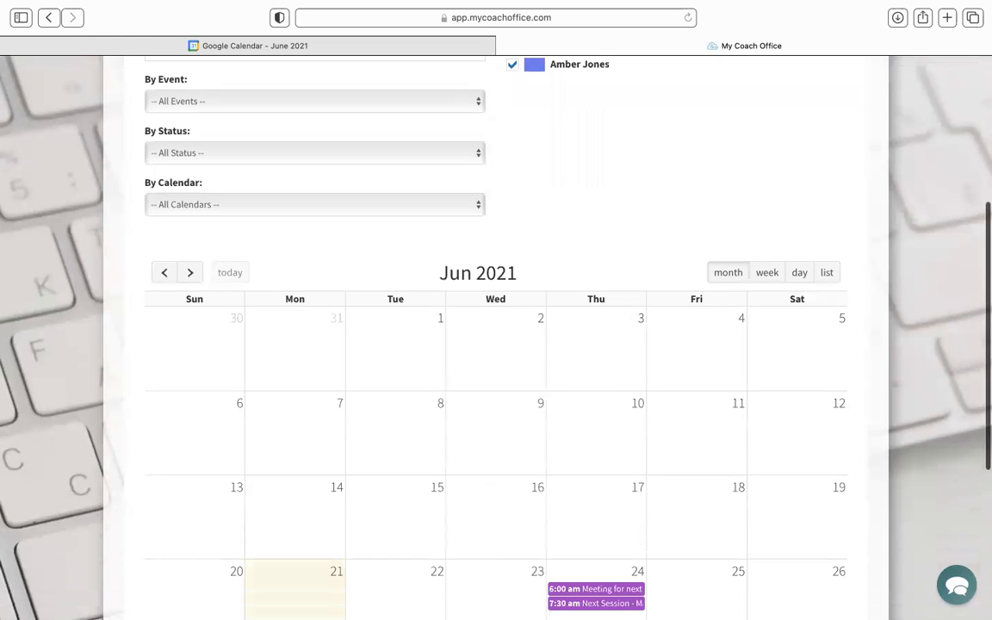
{"action": "scroll", "coordinate": [496, 337], "scroll_direction": "up", "scroll_amount": 1}
{"action": "scroll", "coordinate": [496, 338], "scroll_direction": "up", "scroll_amount": 1}
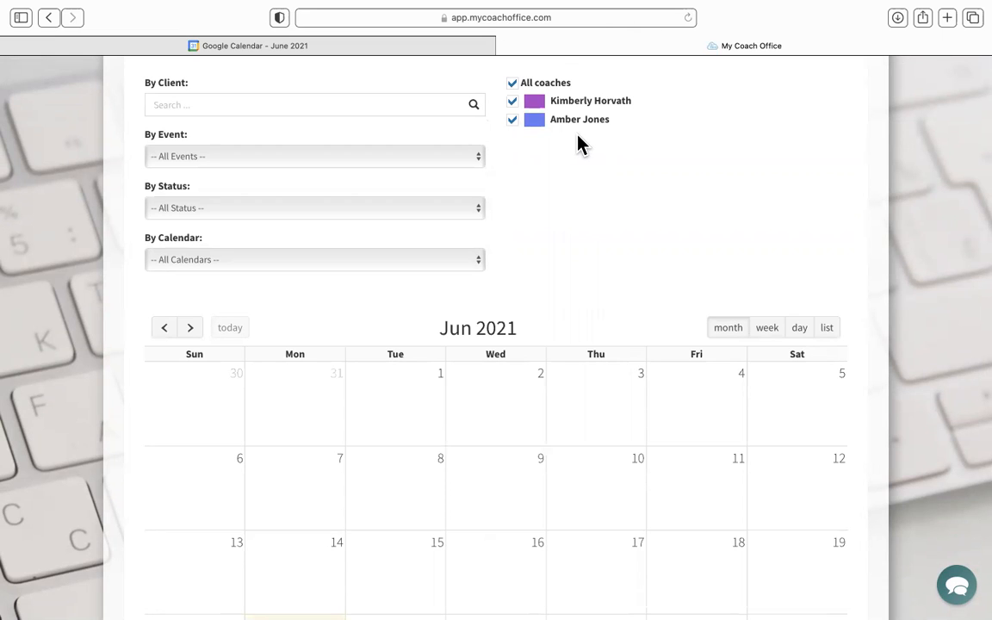
{"action": "scroll", "coordinate": [578, 145], "scroll_direction": "down", "scroll_amount": 4}
{"action": "scroll", "coordinate": [495, 337], "scroll_direction": "down", "scroll_amount": 1}
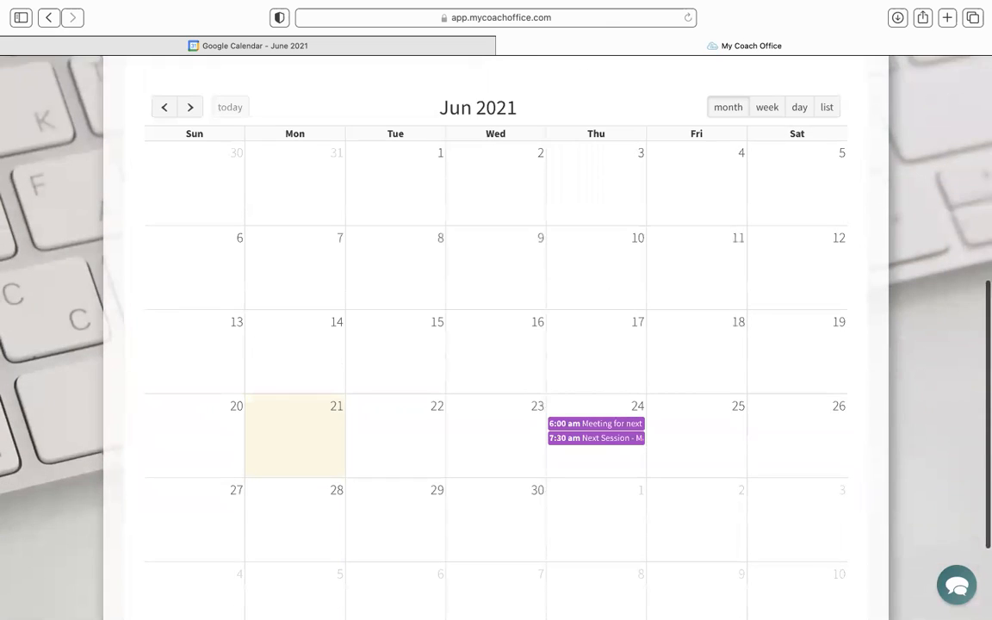
{"action": "scroll", "coordinate": [496, 338], "scroll_direction": "down", "scroll_amount": 1}
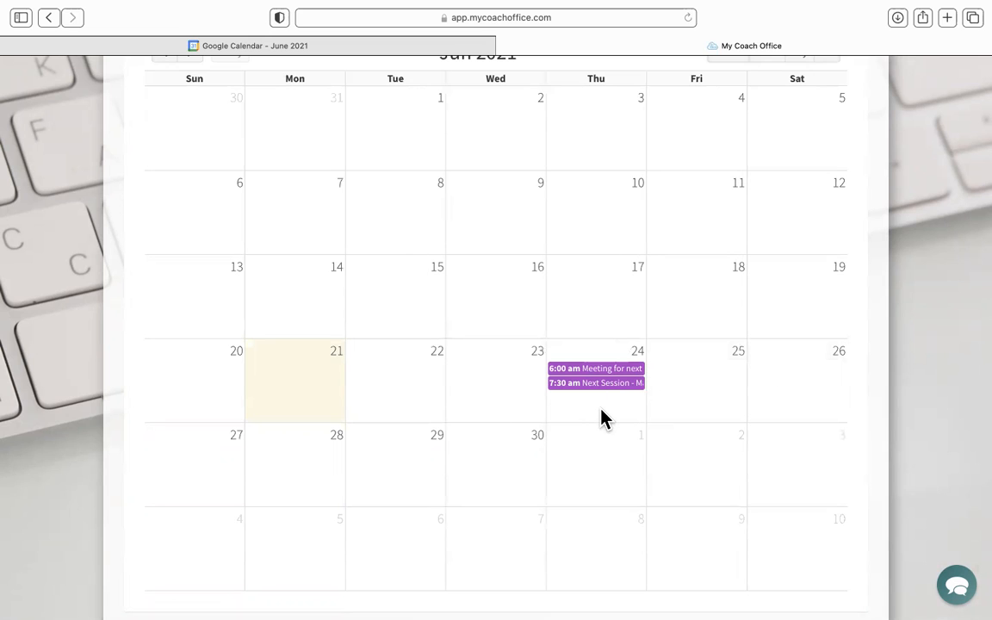
- Check which Google calendars are selected in the Google Calendar Sync settings, leaving them without saving
{"action": "scroll", "coordinate": [603, 417], "scroll_direction": "up", "scroll_amount": 2}
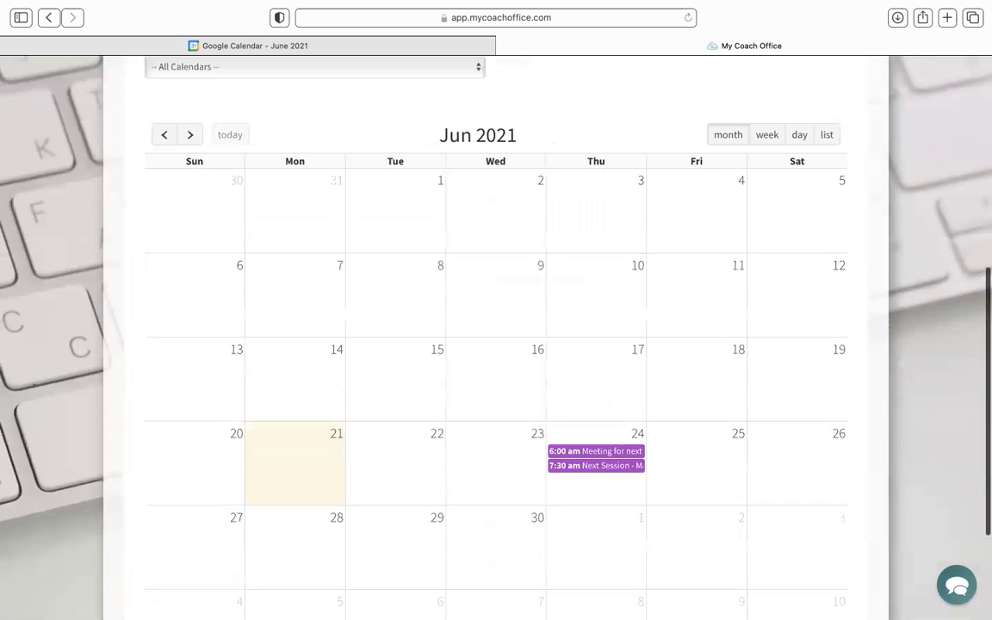
{"action": "scroll", "coordinate": [496, 336], "scroll_direction": "up", "scroll_amount": 6}
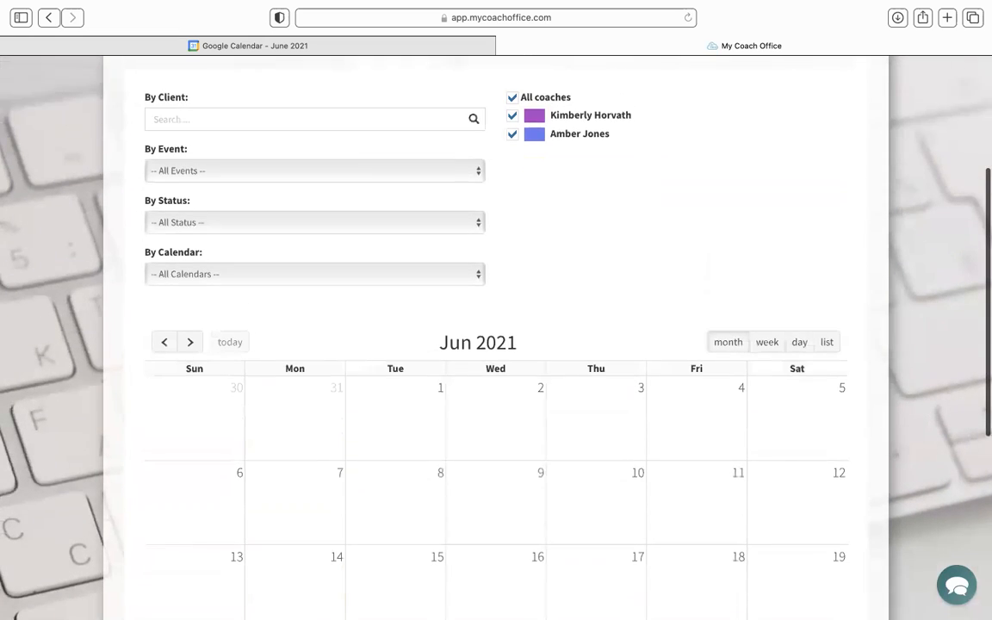
{"action": "scroll", "coordinate": [496, 335], "scroll_direction": "up", "scroll_amount": 1}
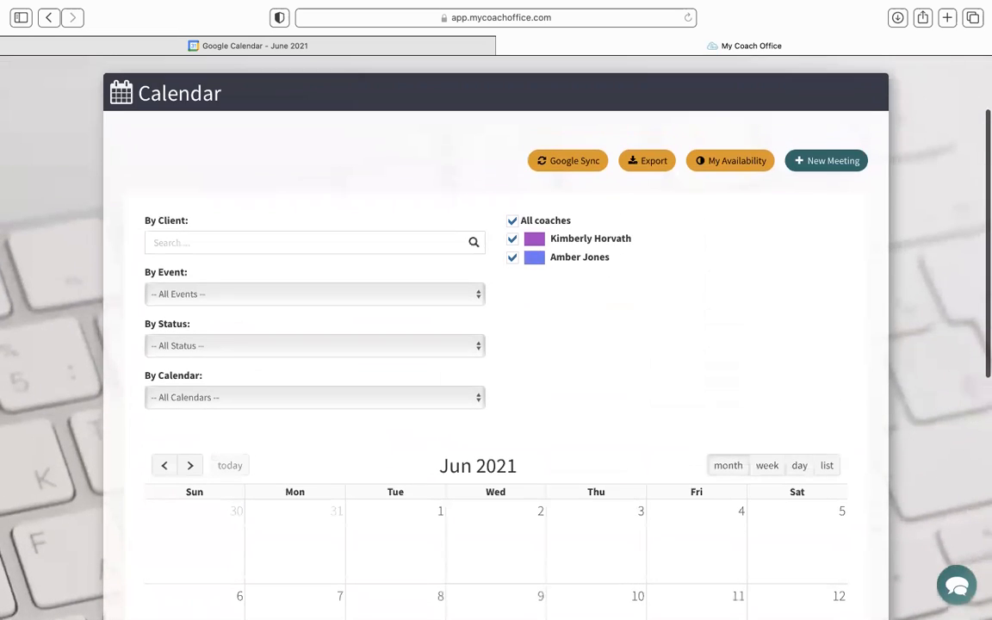
{"action": "left_click", "coordinate": [568, 169]}
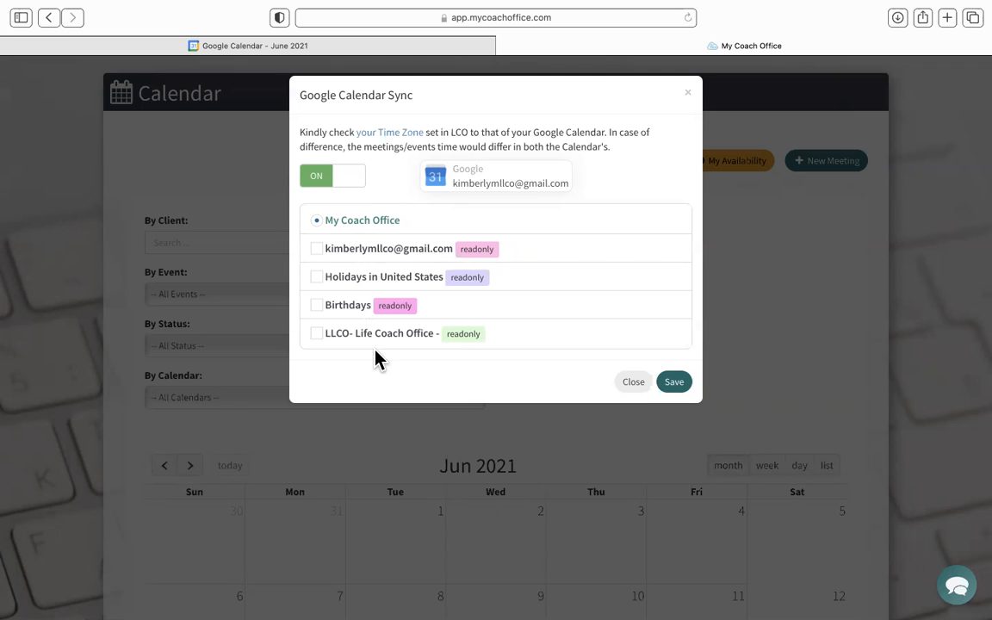
{"action": "left_click", "coordinate": [630, 385]}
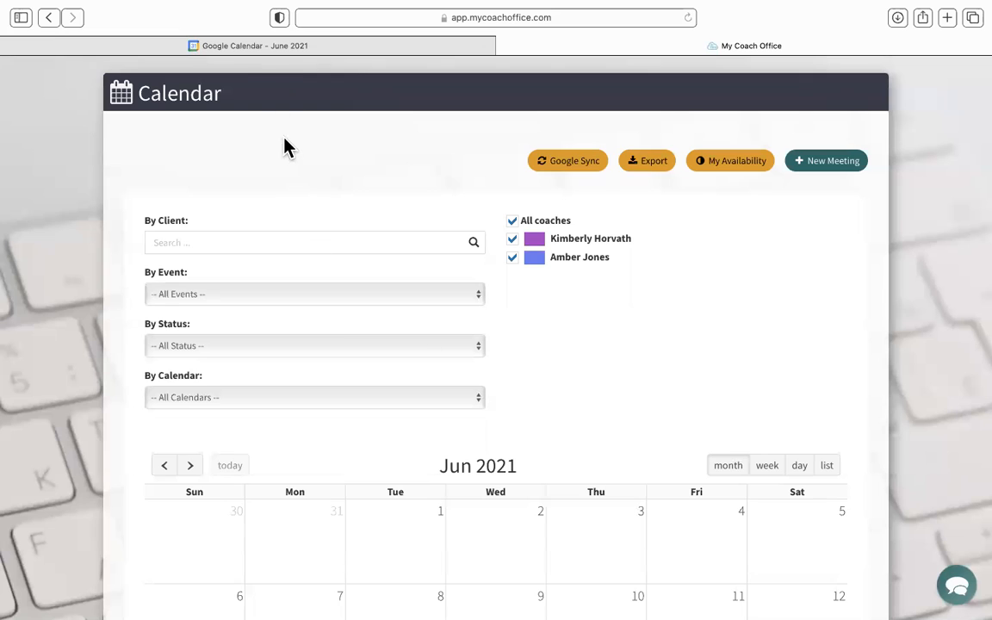
- Switch to Google Calendar, hide the LLCO- Life Coach Office calendar, and cancel the GarageBand update prompt
{"action": "left_click", "coordinate": [272, 48]}
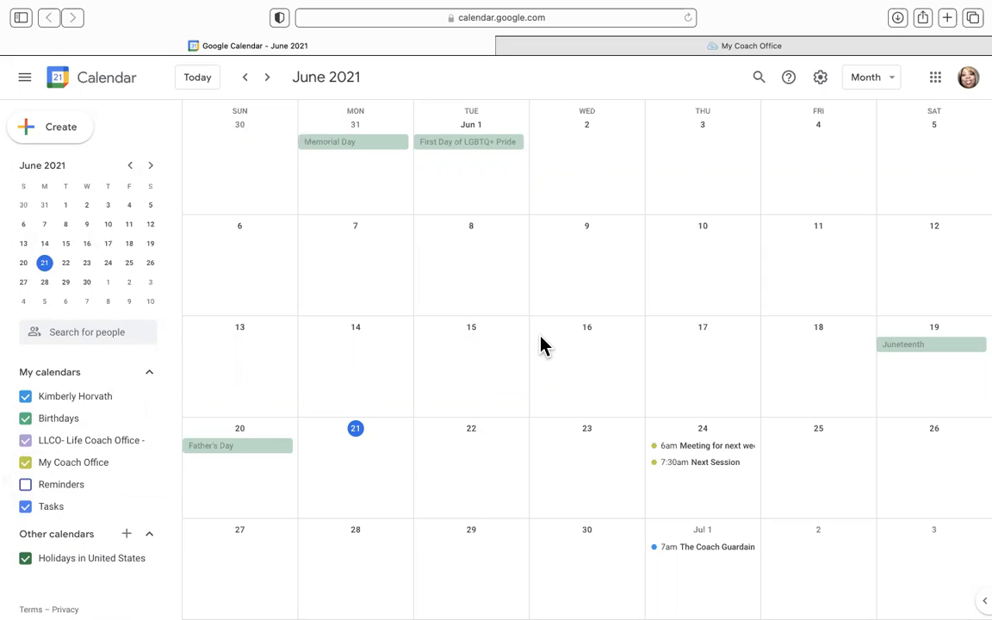
{"action": "left_click", "coordinate": [26, 441]}
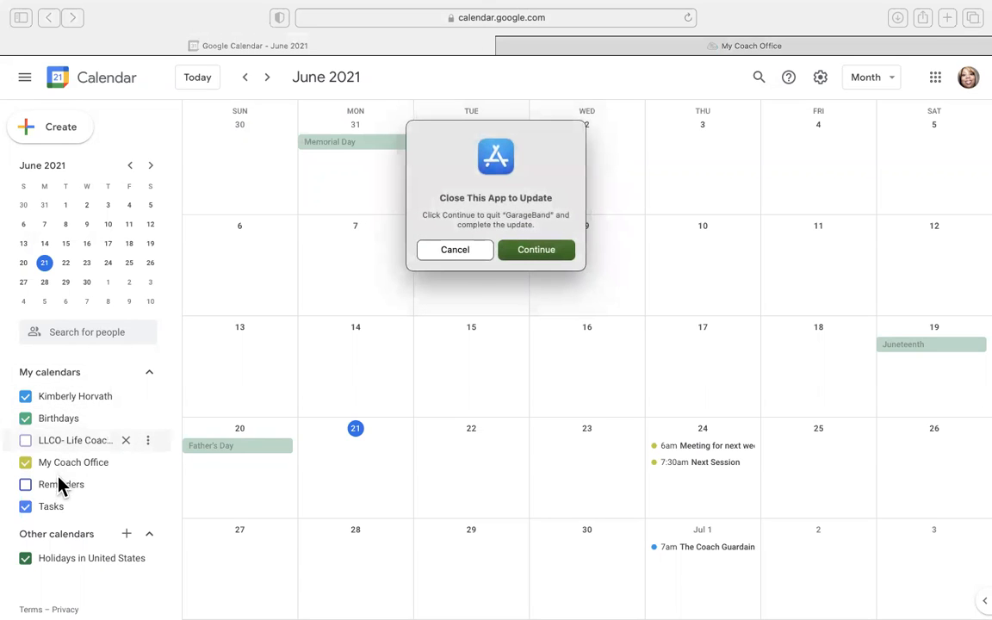
{"action": "left_click", "coordinate": [469, 253]}
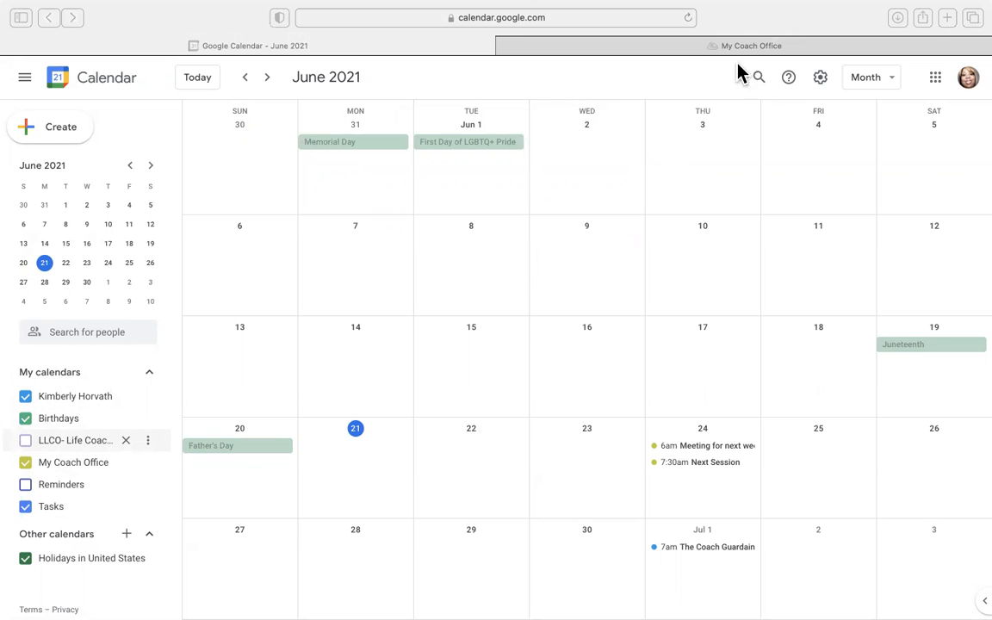
- Switch back to My Coach Office and save Google sync with the account's Gmail, Holidays in United States and Birthdays calendars selected
{"action": "left_click", "coordinate": [688, 55]}
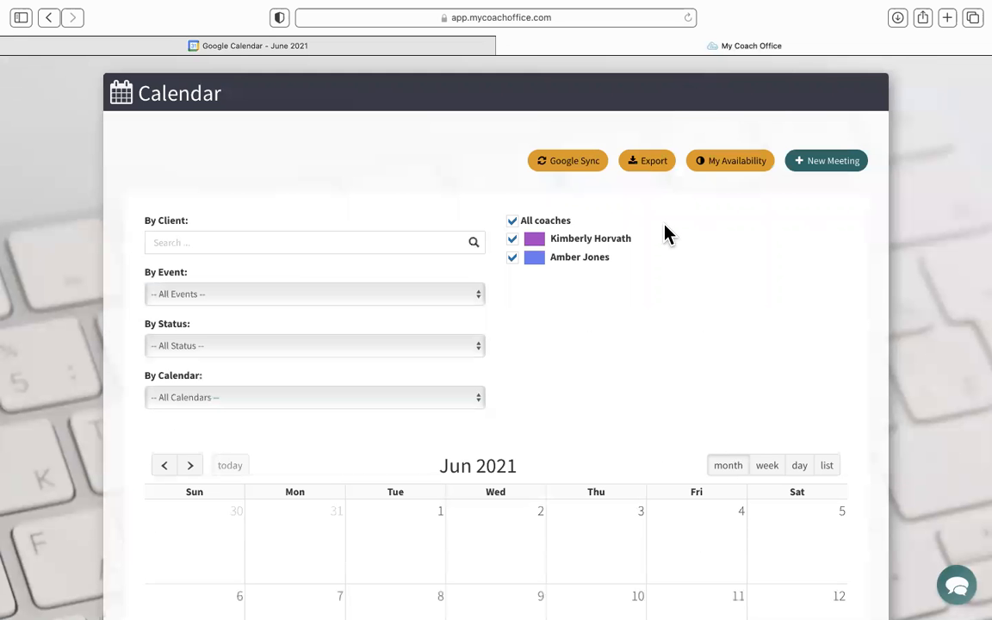
{"action": "left_click", "coordinate": [564, 165]}
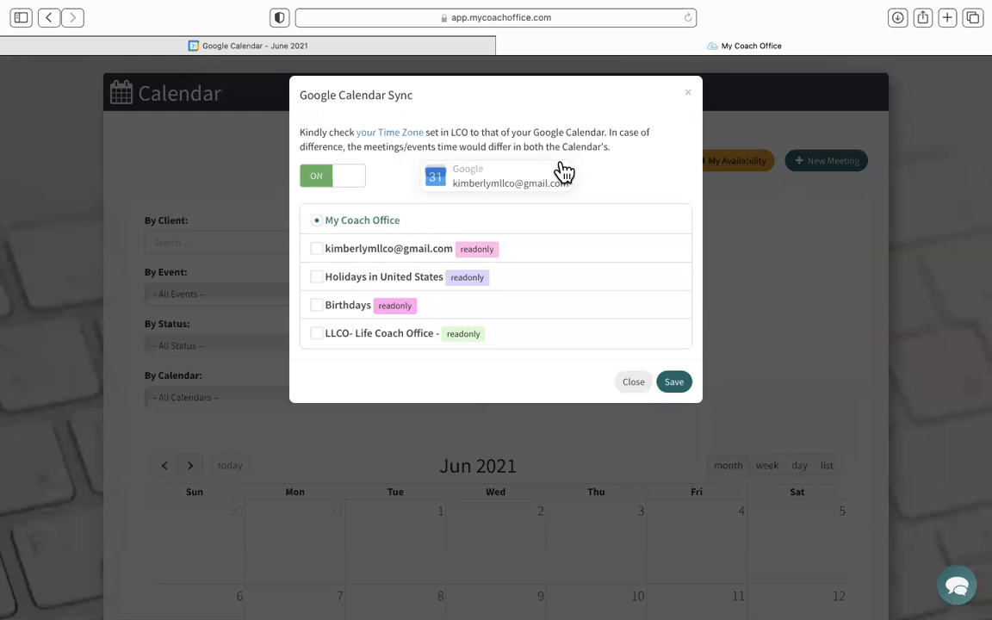
{"action": "left_click", "coordinate": [317, 277]}
{"action": "left_click", "coordinate": [317, 307]}
{"action": "left_click", "coordinate": [672, 383]}
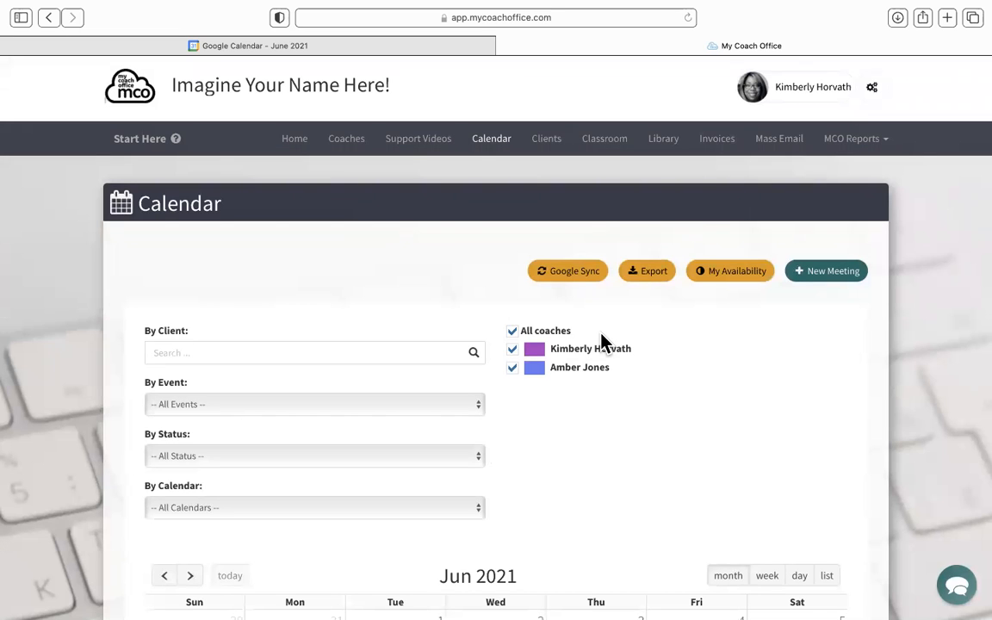
- Examine the June 2021 month view for events brought in from the synced Google calendars
{"action": "scroll", "coordinate": [603, 342], "scroll_direction": "down", "scroll_amount": 5}
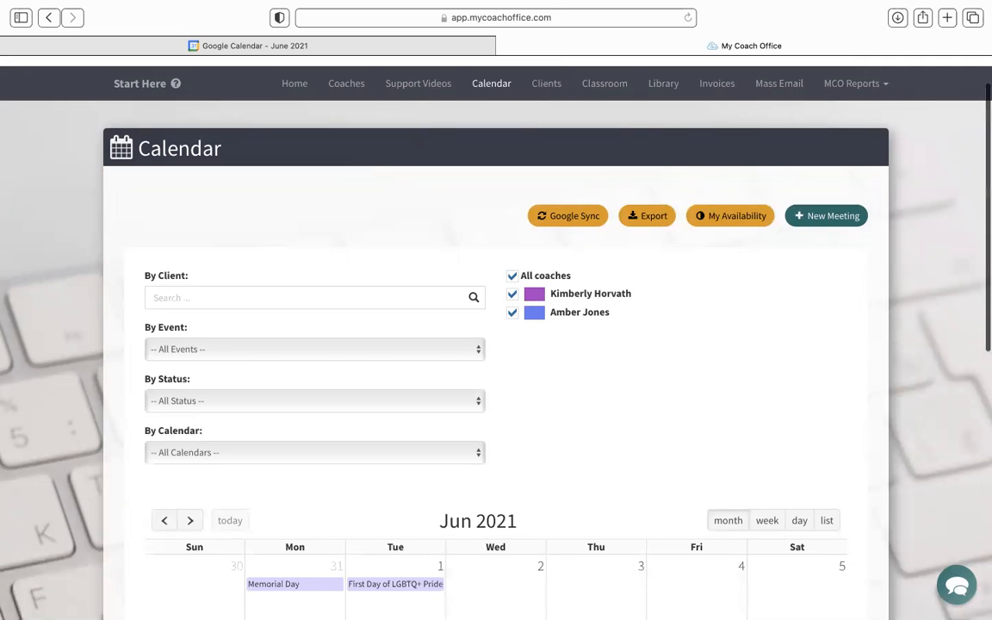
{"action": "scroll", "coordinate": [496, 335], "scroll_direction": "down", "scroll_amount": 6}
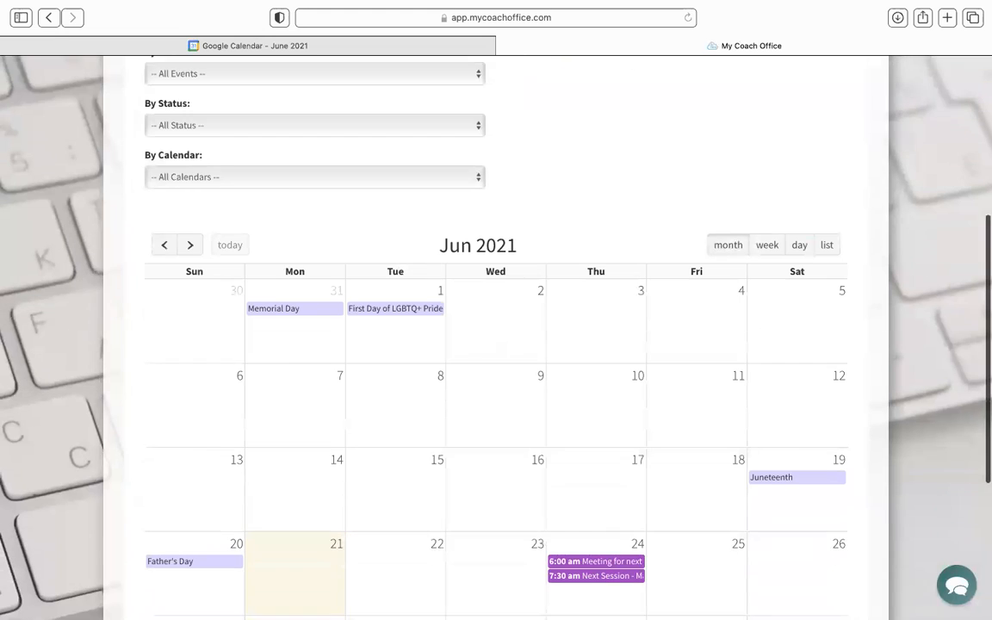
{"action": "scroll", "coordinate": [496, 336], "scroll_direction": "down", "scroll_amount": 1}
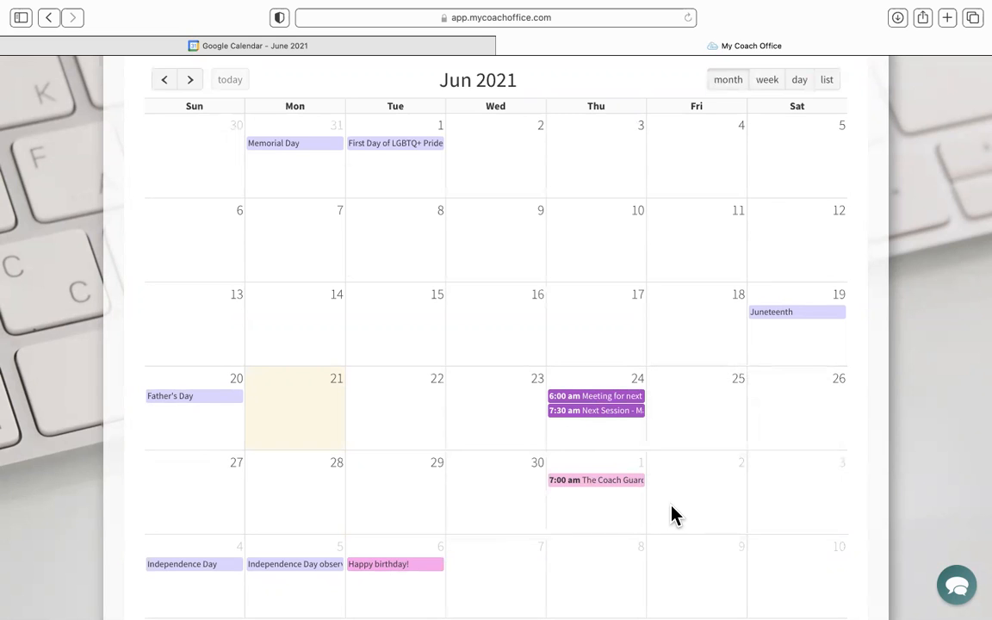
- Review the saved calendar selections and their colors in the Google Calendar Sync settings, leaving them without changes
{"action": "scroll", "coordinate": [674, 514], "scroll_direction": "up", "scroll_amount": 5}
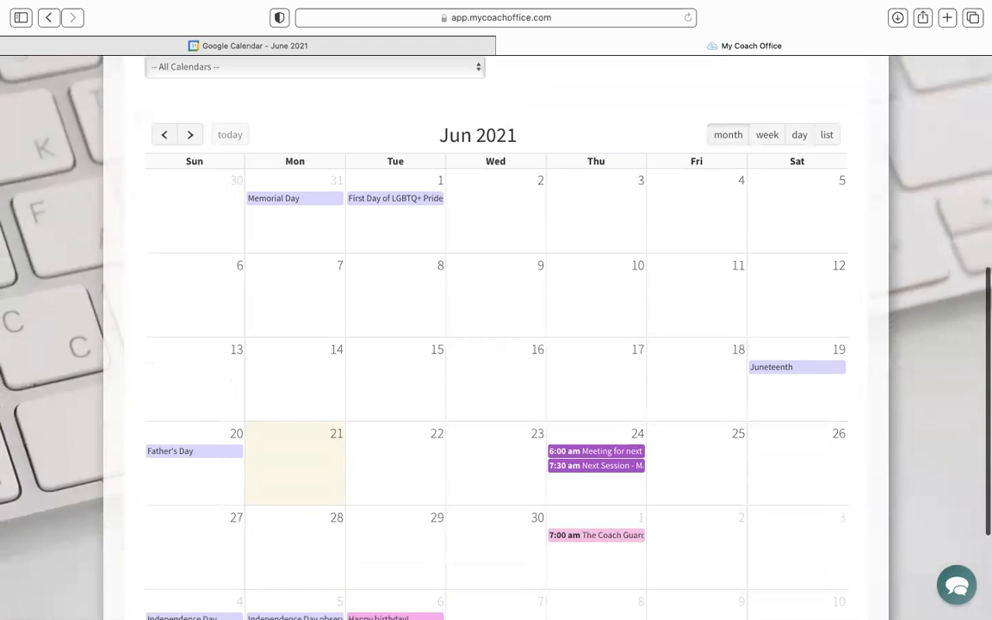
{"action": "scroll", "coordinate": [496, 336], "scroll_direction": "up", "scroll_amount": 6}
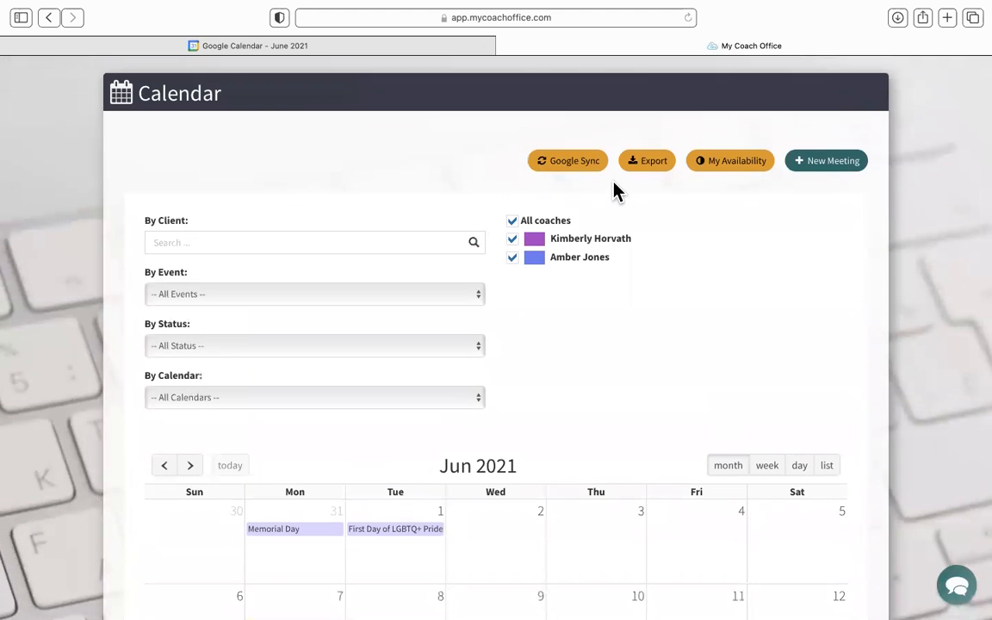
{"action": "left_click", "coordinate": [588, 163]}
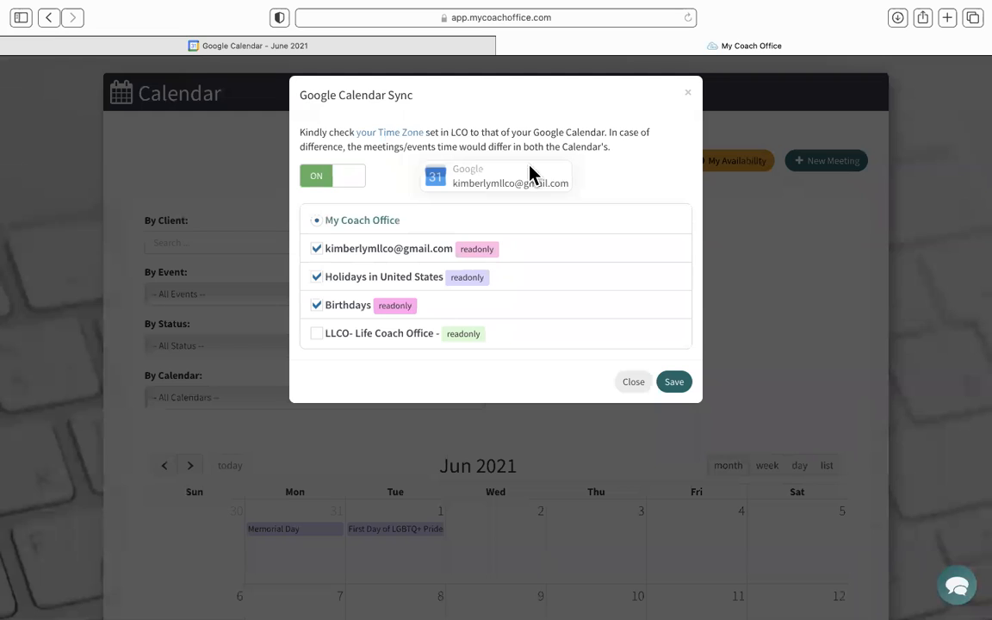
{"action": "left_click", "coordinate": [634, 385]}
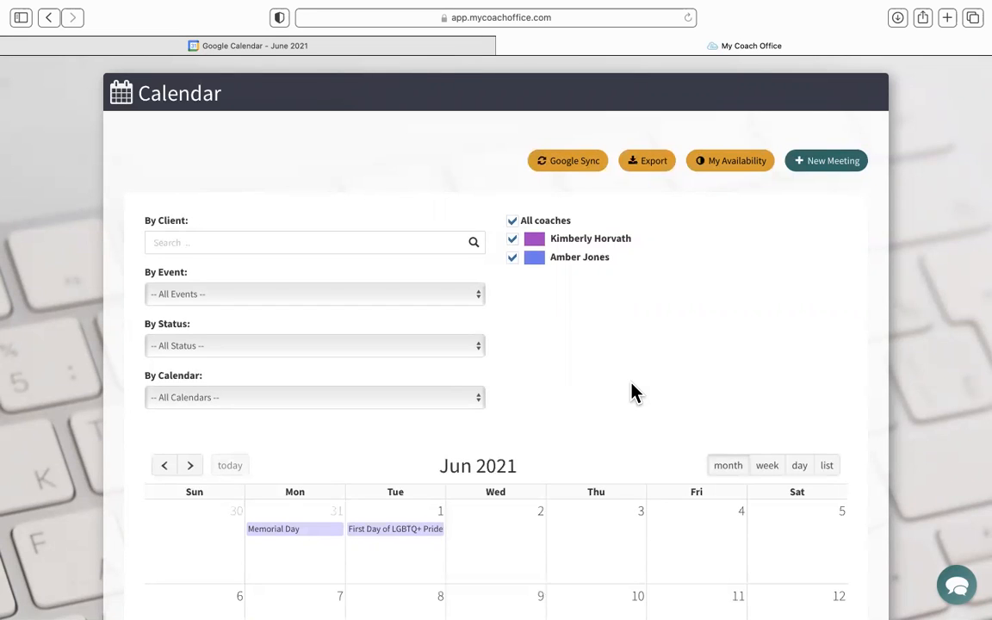
- Check the color-coded entries for late June and early July at the end of the month view
{"action": "scroll", "coordinate": [632, 392], "scroll_direction": "down", "scroll_amount": 5}
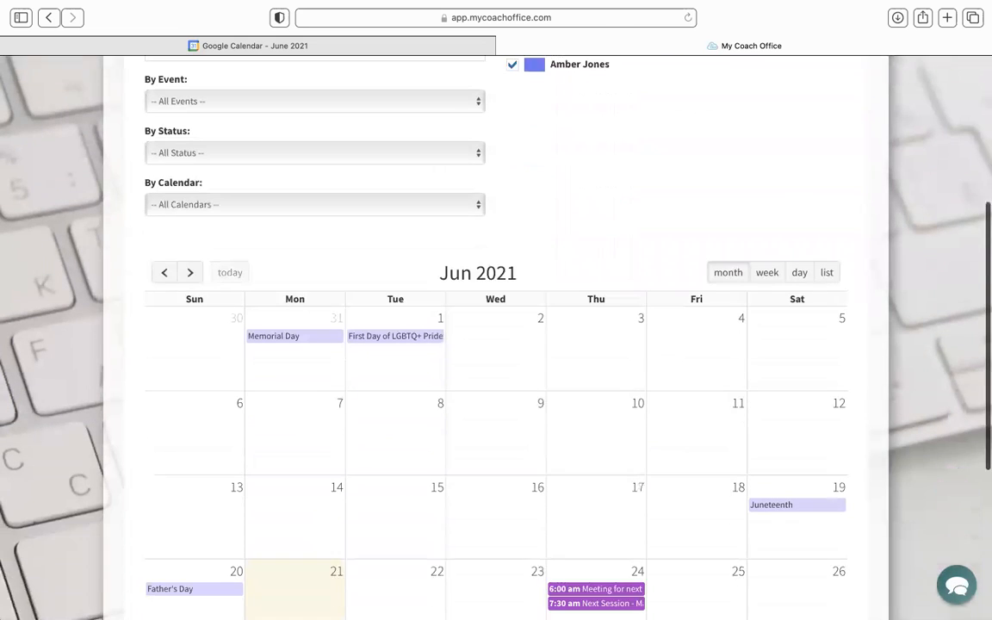
{"action": "scroll", "coordinate": [496, 344], "scroll_direction": "down", "scroll_amount": 8}
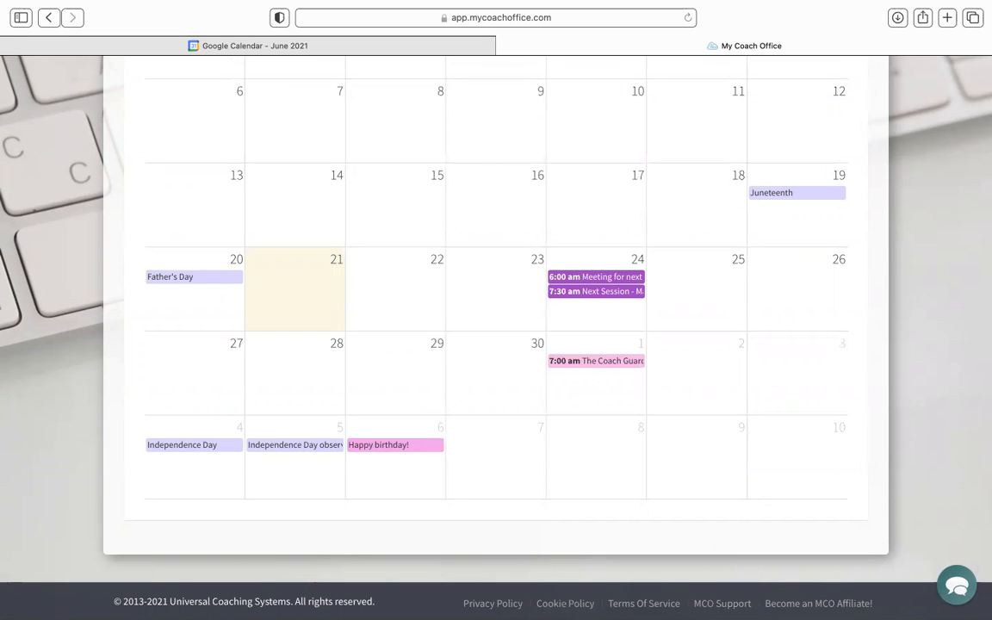
{"action": "mouse_move", "coordinate": [472, 10]}
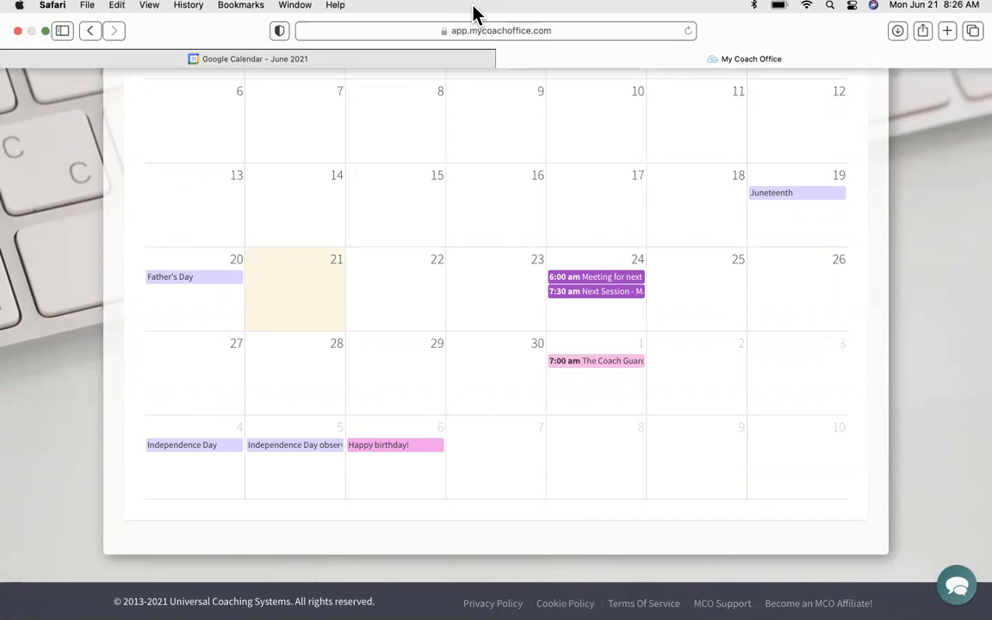